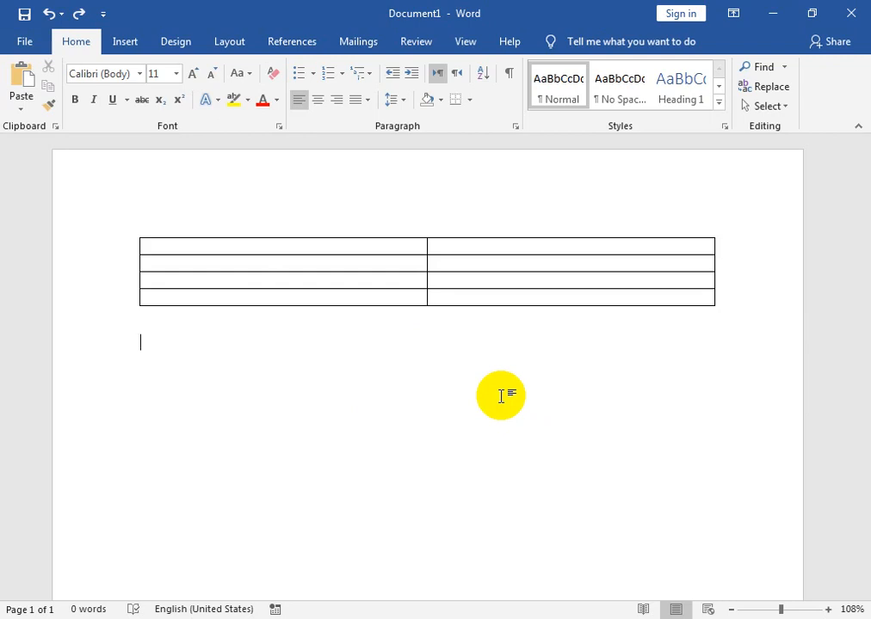
# Type the labels NATIONALITY, CNIC, D.O.B and FATHER NAME on separate lines below the table.
pyautogui.write('NATIONAL')
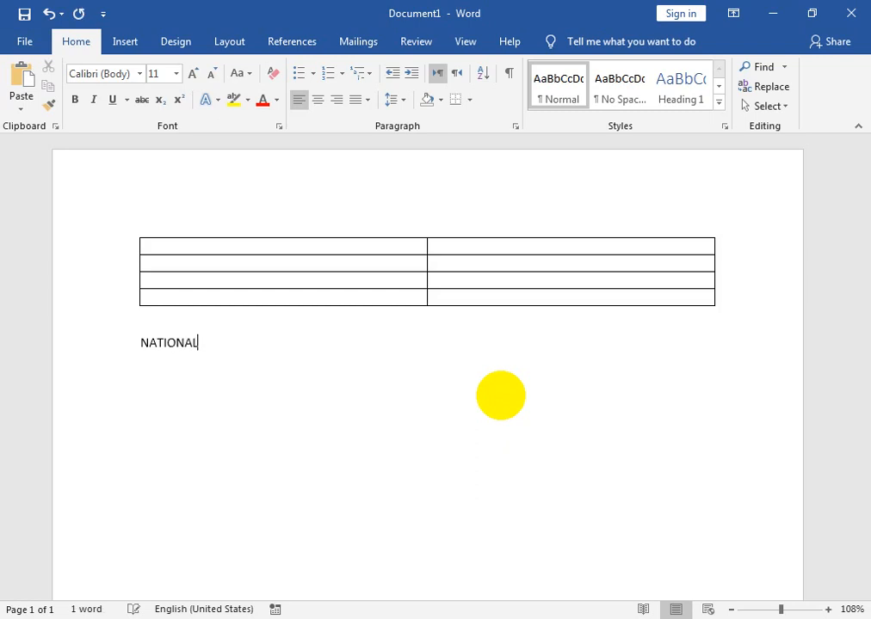
pyautogui.write('ITY')
pyautogui.press('Return')
pyautogui.write('CNIC')
pyautogui.press('Return')
pyautogui.write('D.OB')
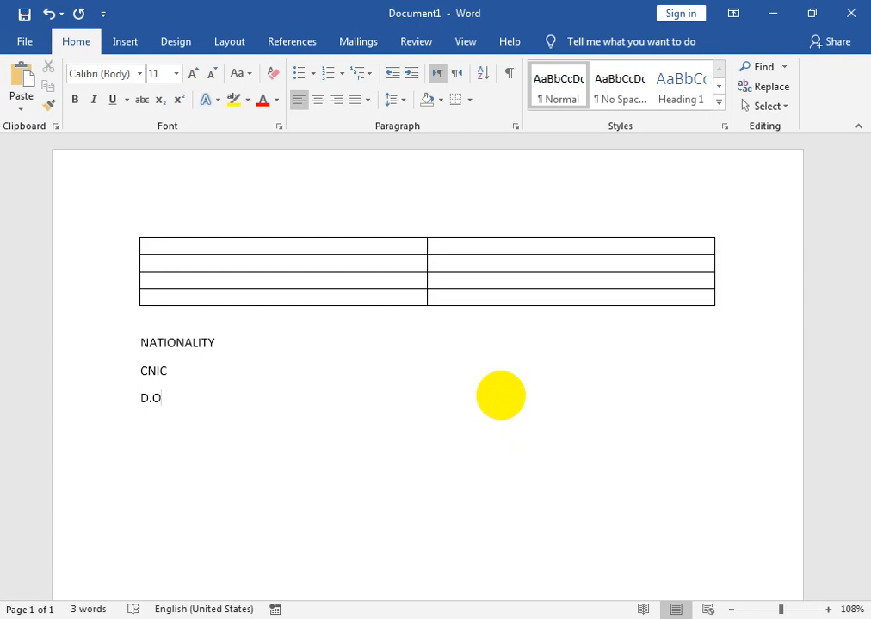
pyautogui.press('Return')
pyautogui.write('B')
pyautogui.press('BackSpace')
pyautogui.press('BackSpace')
pyautogui.write('B')
pyautogui.write('FATHER')
pyautogui.write(' NAME')
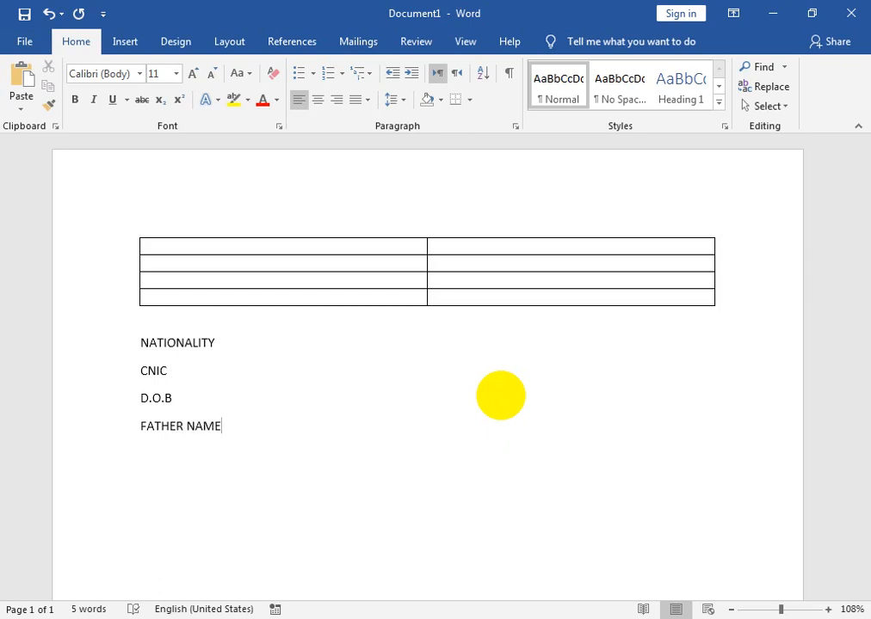
# Add placeholder letters (HJK, JK, JKJJKL, KJJJKL) after each of the four labels.
pyautogui.click(344, 354)
pyautogui.write('H')
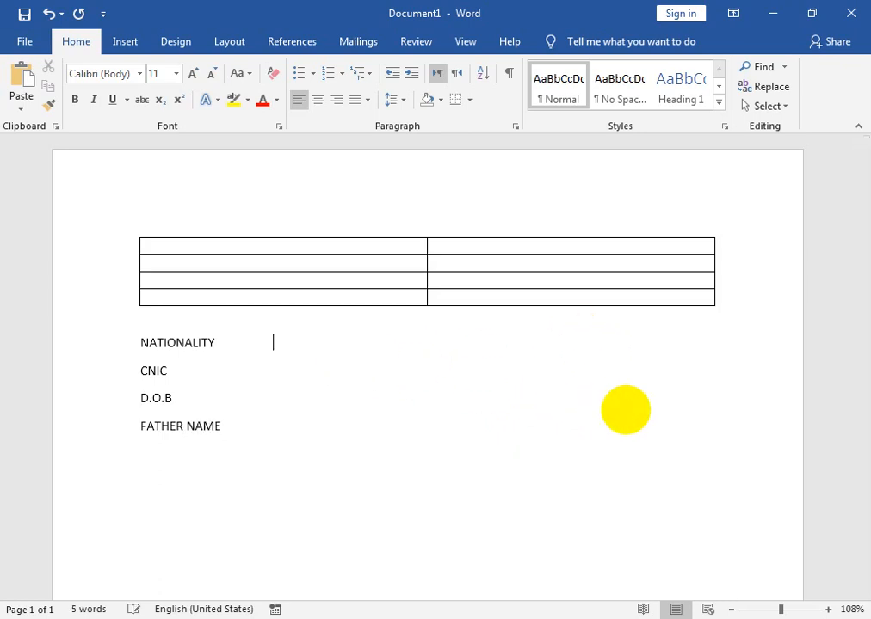
pyautogui.write('JK')
pyautogui.press('Down')
pyautogui.write('JK')
pyautogui.press('Down')
pyautogui.write('JKJJKL')
pyautogui.press('Down')
pyautogui.write('KJJJKL')
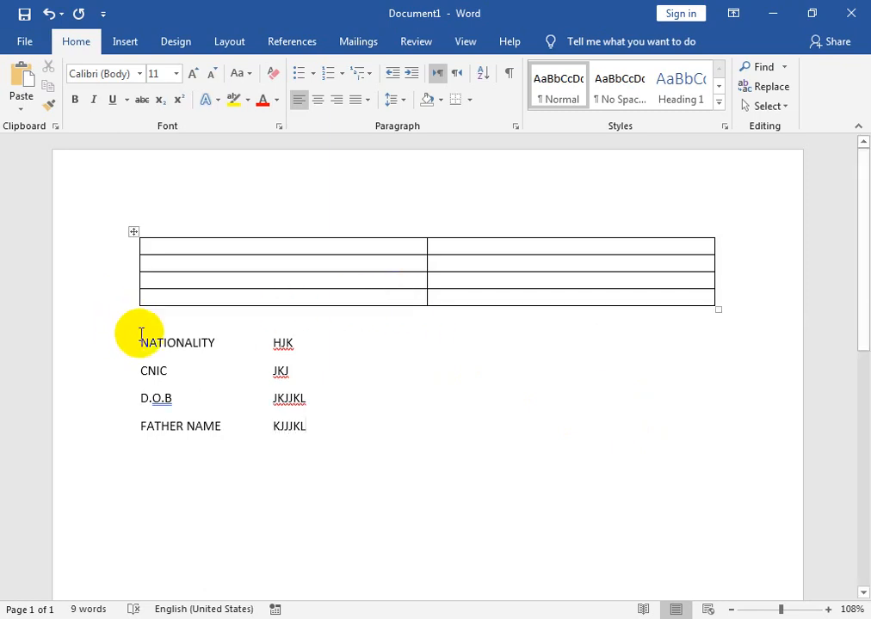
# Try bullets on the four label lines, then undo them.
pyautogui.moveTo(140, 345); pyautogui.dragTo(311, 430)
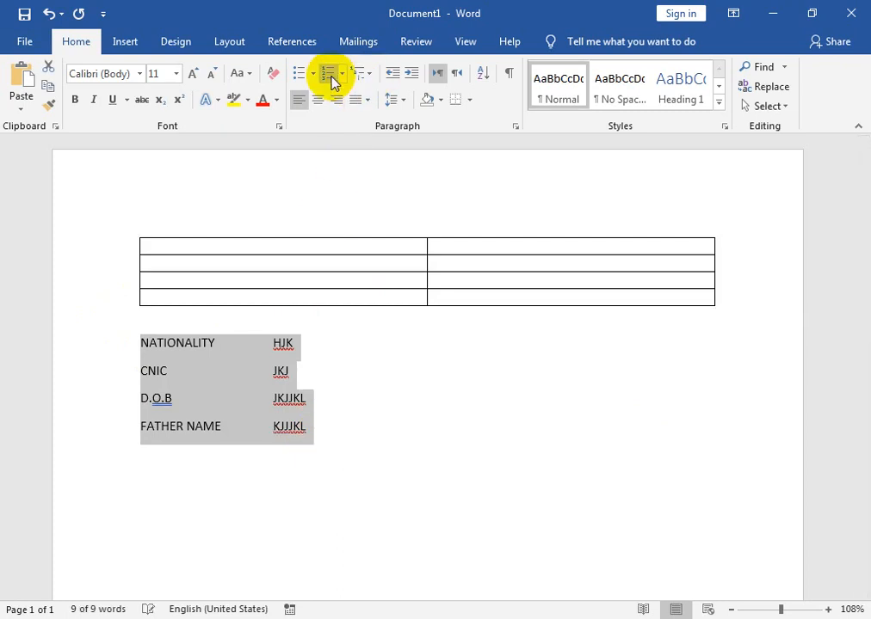
pyautogui.click(305, 75)
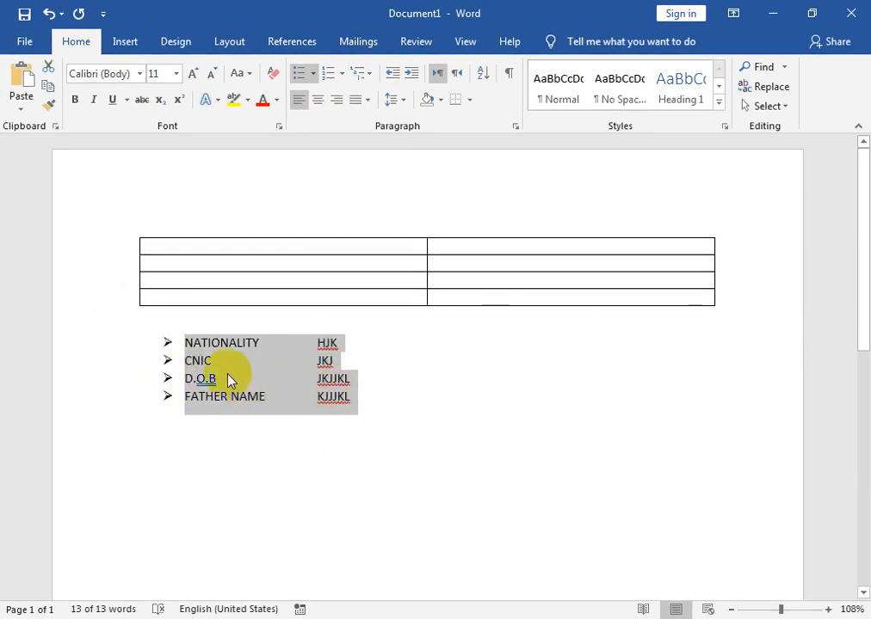
pyautogui.hotkey('ctrl', 'z')
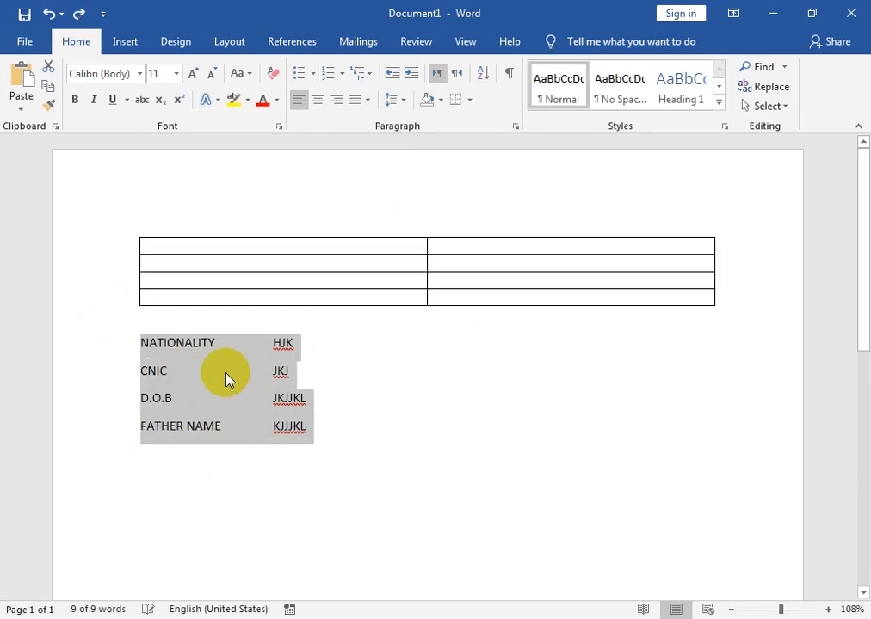
pyautogui.click(228, 379)
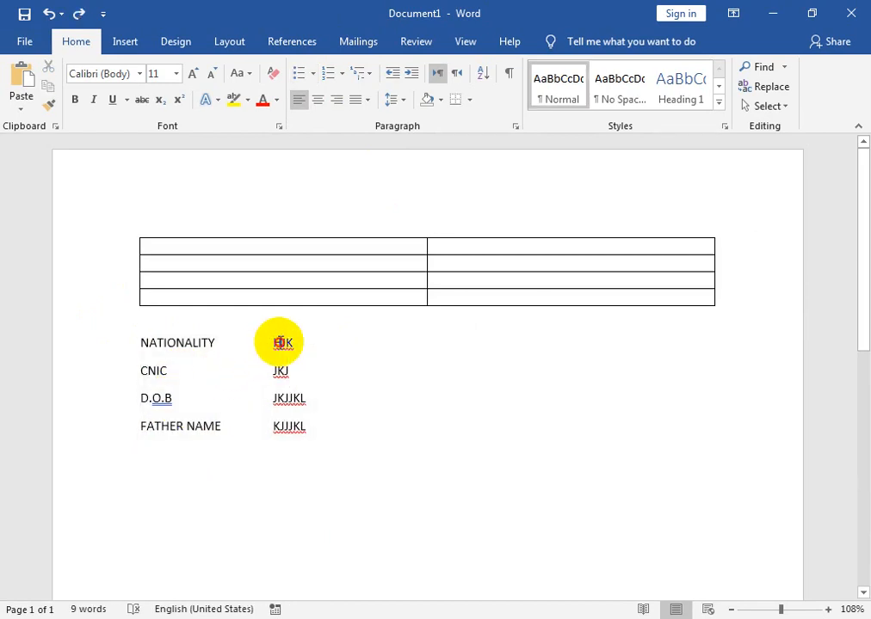
# Delete the placeholder values and the remaining label text below the table.
pyautogui.moveTo(274, 342); pyautogui.dragTo(317, 447)
pyautogui.press('Delete')
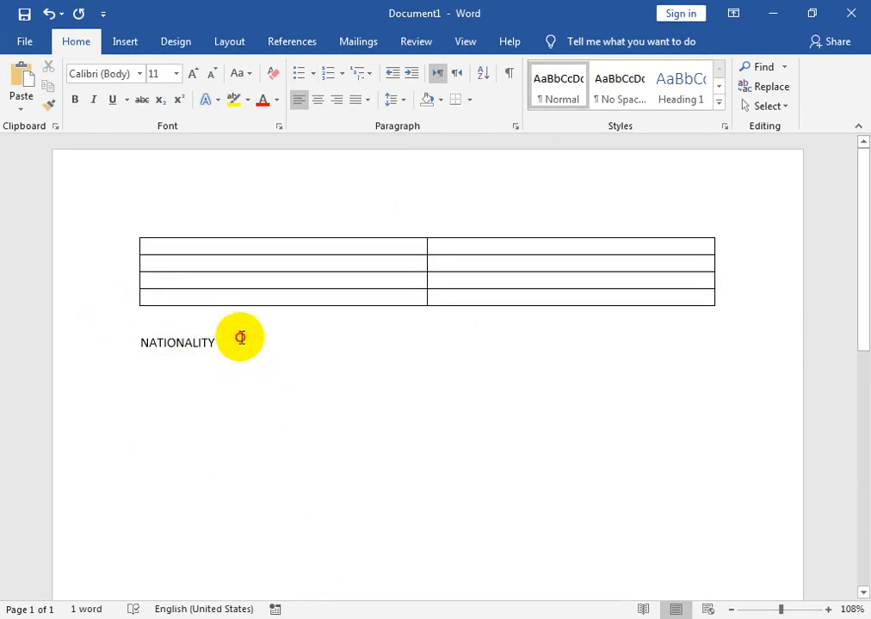
pyautogui.moveTo(238, 341); pyautogui.dragTo(2, 360)
pyautogui.press('Delete')
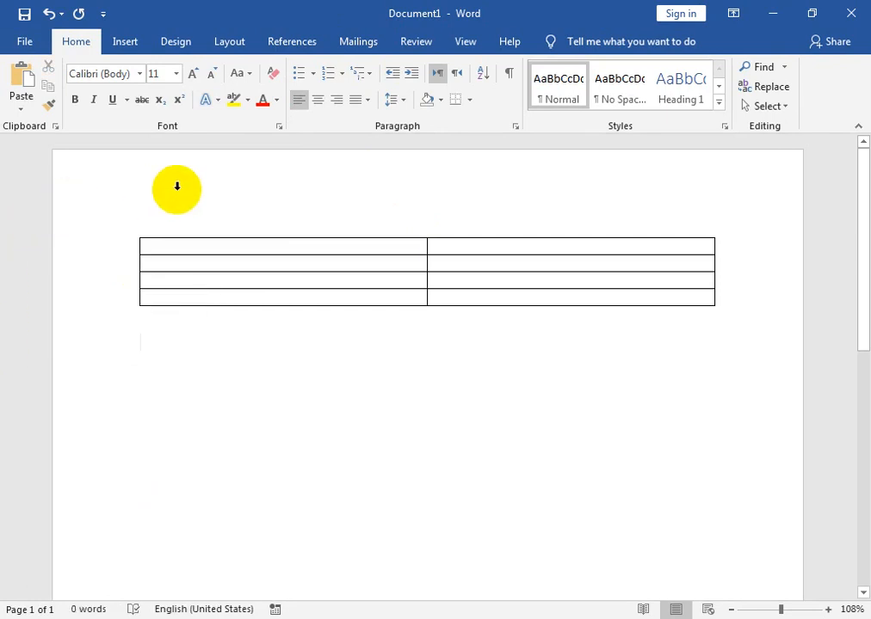
# Open the Insert tab's Table grid and dismiss it without adding a new table.
pyautogui.click(125, 43)
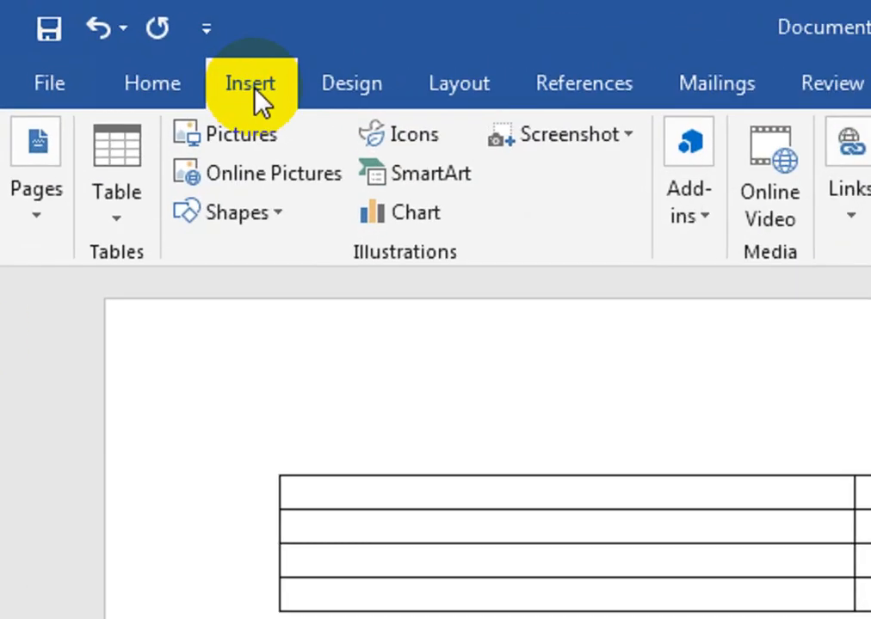
pyautogui.click(117, 194)
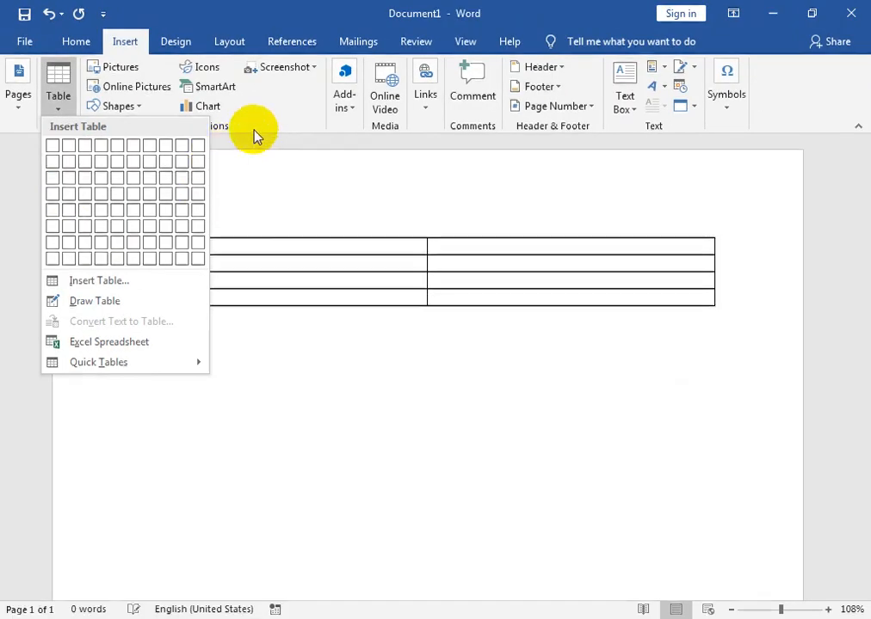
pyautogui.click(542, 246)
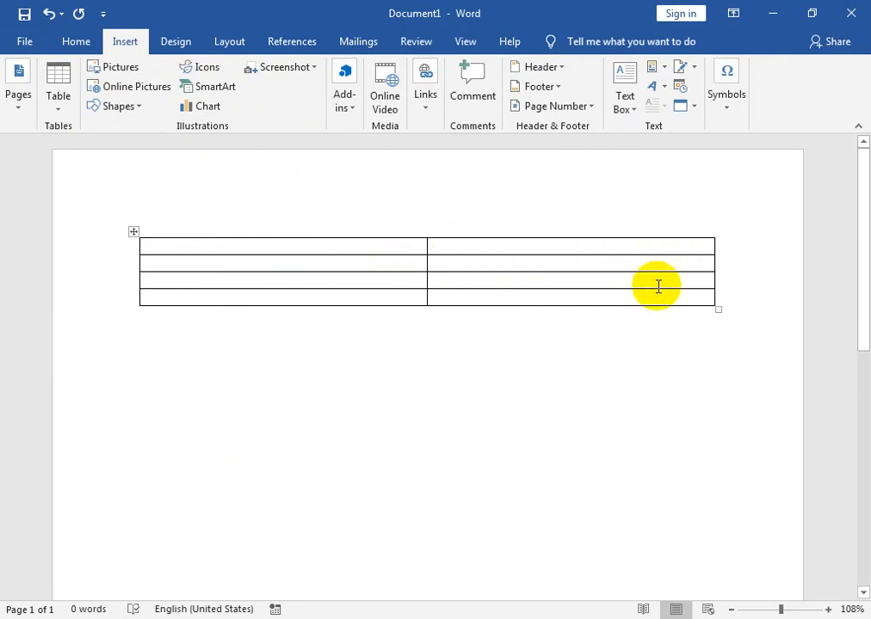
# Fill the table's first column with FATHER NAME, D.O.B, NATIONALITY and CNIC.
pyautogui.click(172, 250)
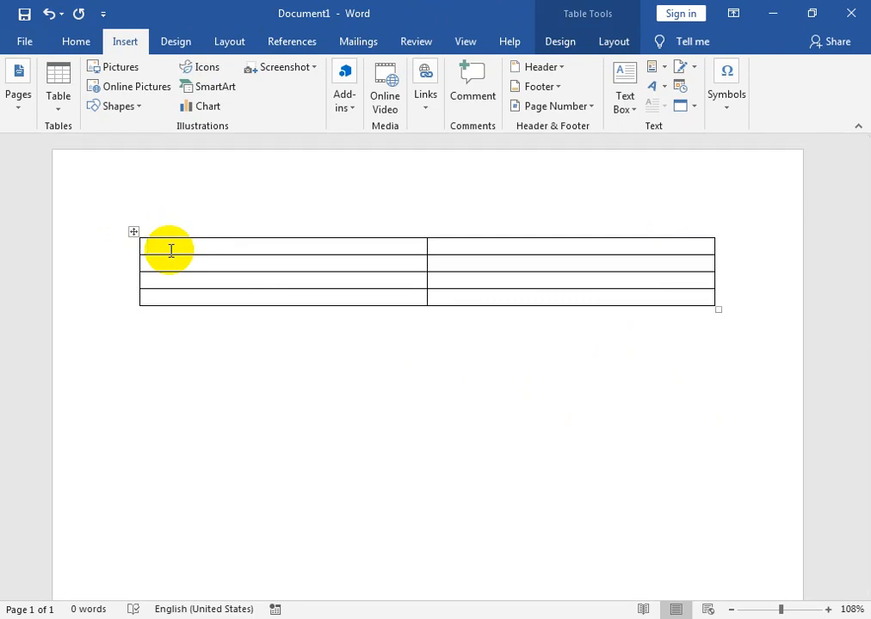
pyautogui.write('FATHER NAME')
pyautogui.press('Down')
pyautogui.write('D.O.B')
pyautogui.press('Down')
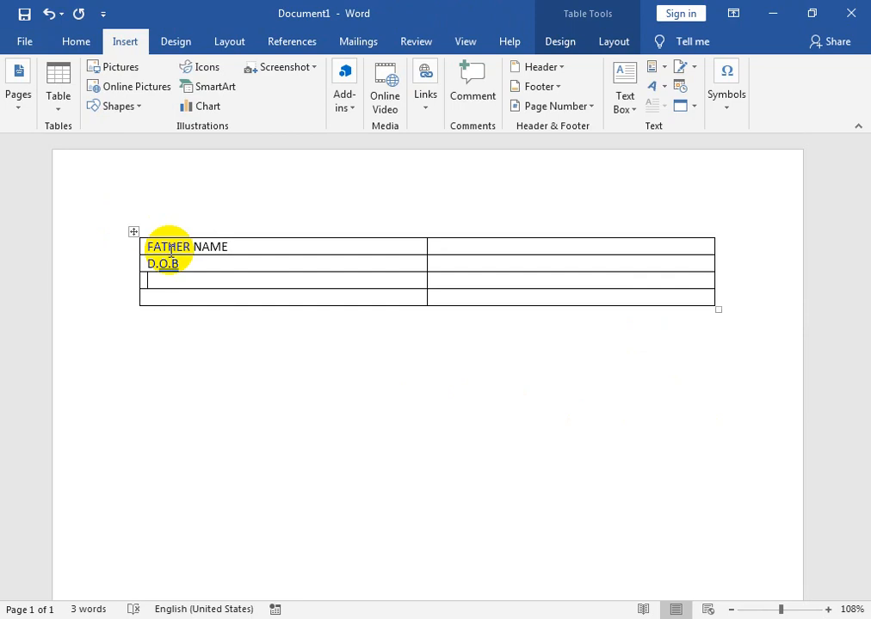
pyautogui.write('NATIONA')
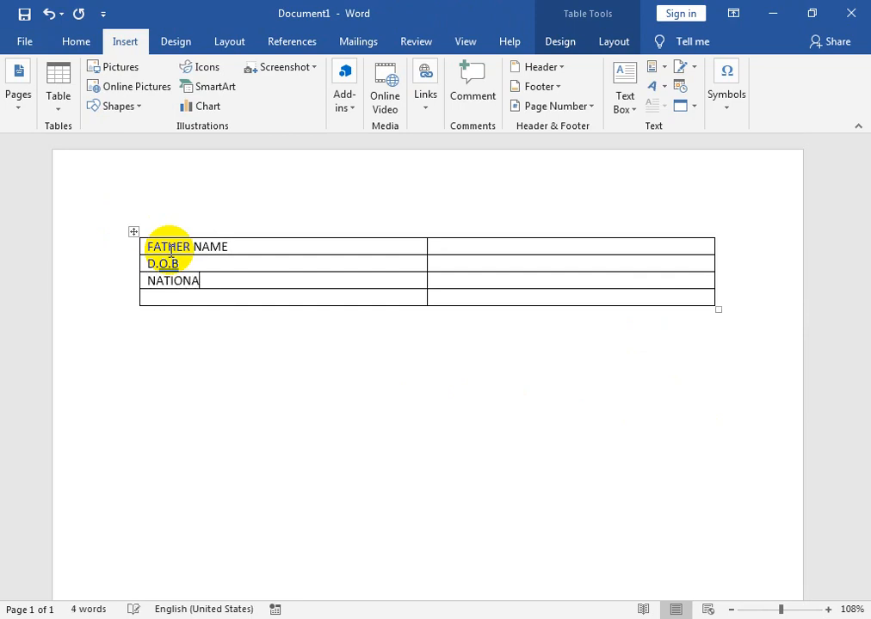
pyautogui.write('LITY')
pyautogui.write('CNIC')
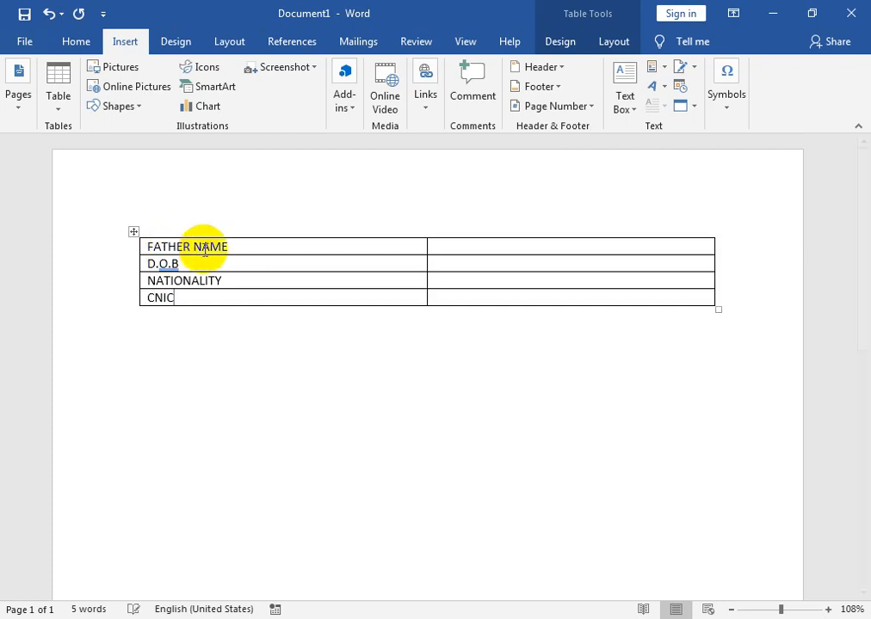
pyautogui.click(453, 252)
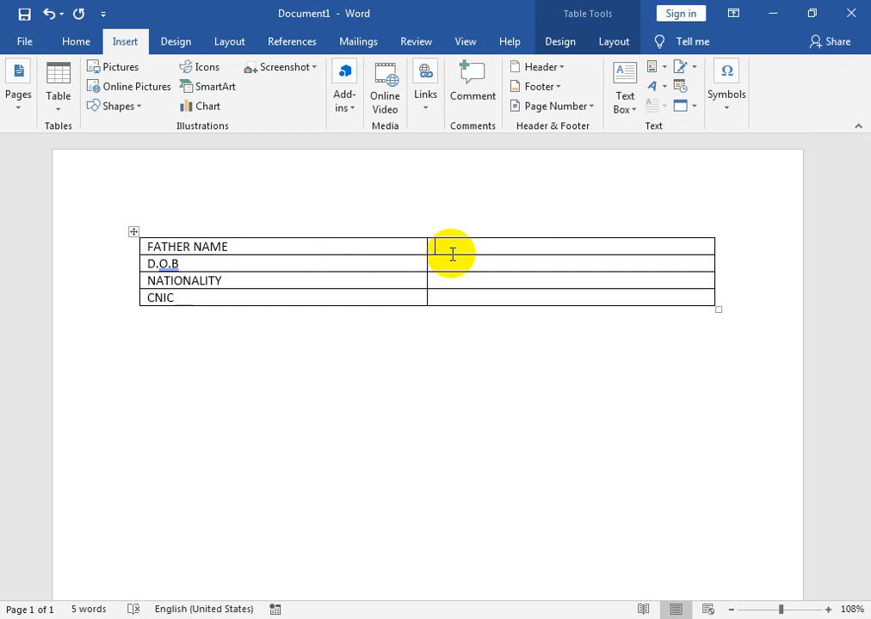
# Enter the father's name, date of birth, PAKISTANI and the CNIC number in the second column.
pyautogui.write('A')
pyautogui.write('DU')
pyautogui.write(';')
pyautogui.press('BackSpace')
pyautogui.press('BackSpace')
pyautogui.press('BackSpace')
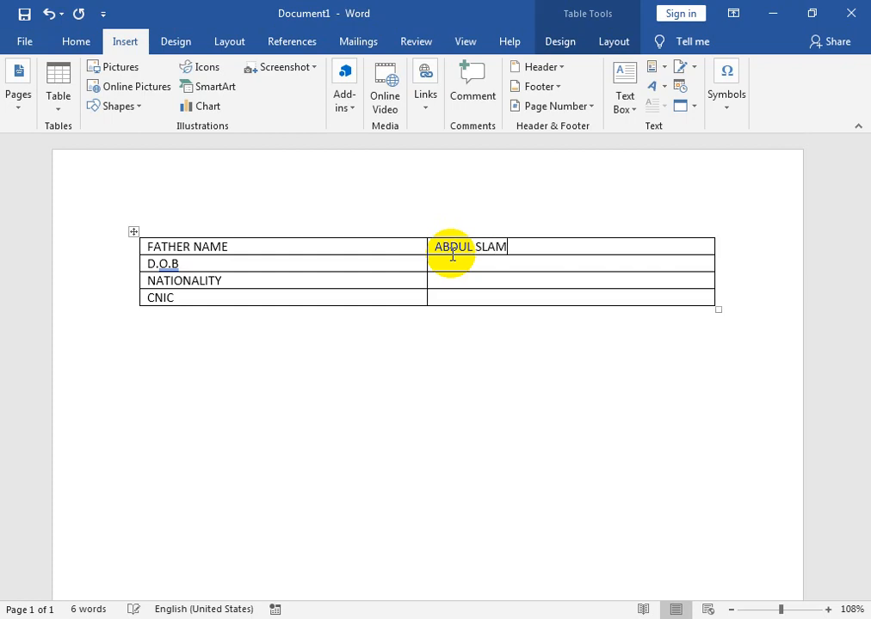
pyautogui.press('Down')
pyautogui.write('19-CT-1880')
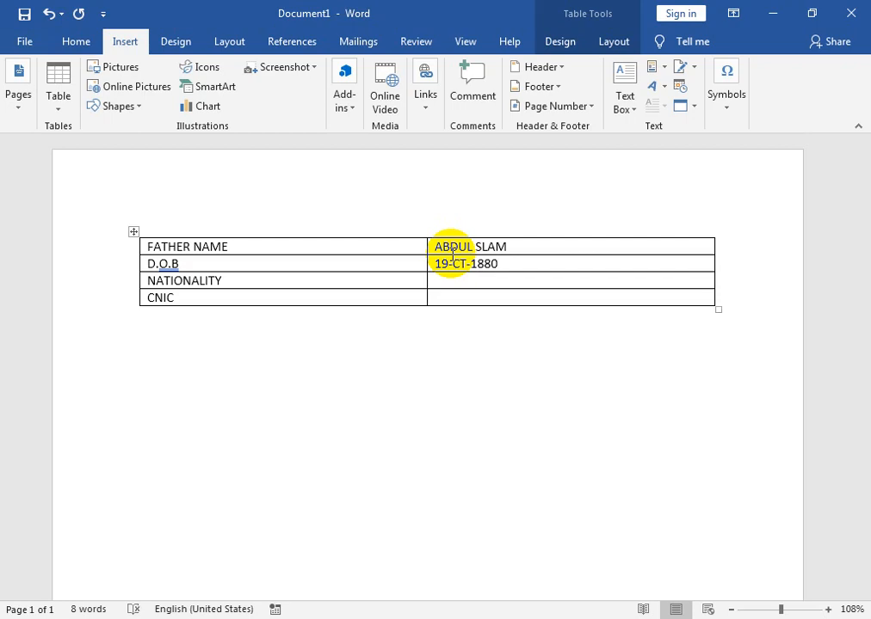
pyautogui.write('PAKISTANI')
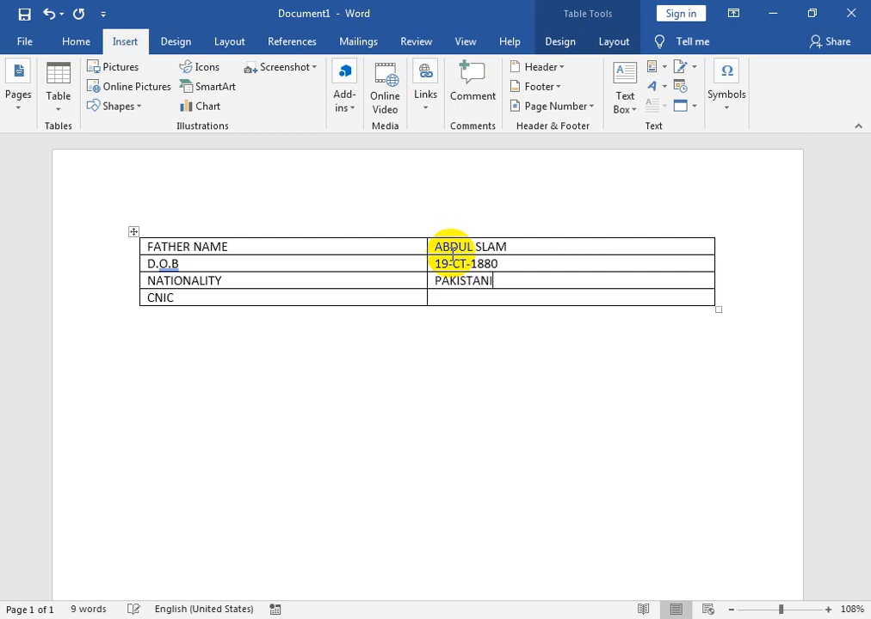
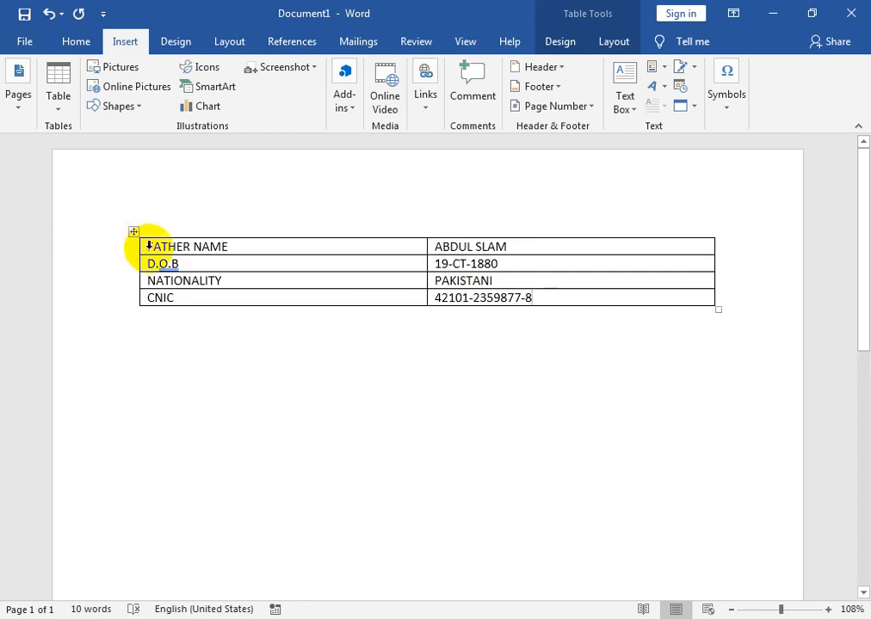
pyautogui.moveTo(139, 257)
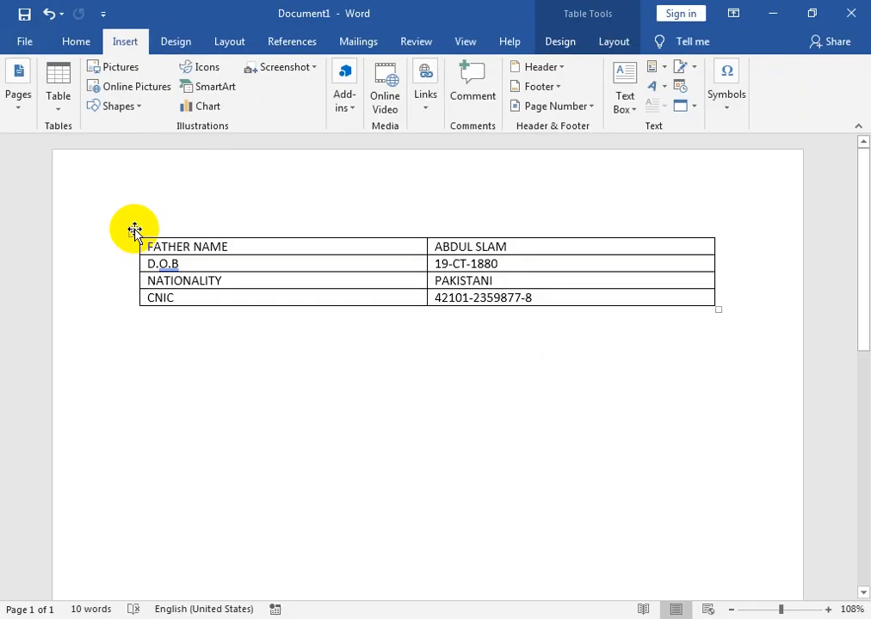
# Give every cell of the table arrow bullets.
pyautogui.click(270, 275)
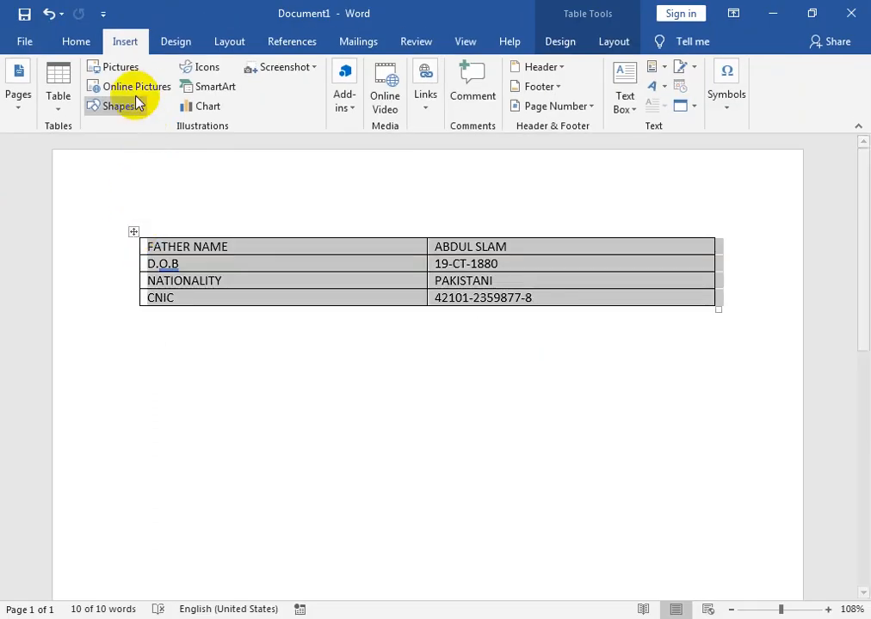
pyautogui.click(78, 40)
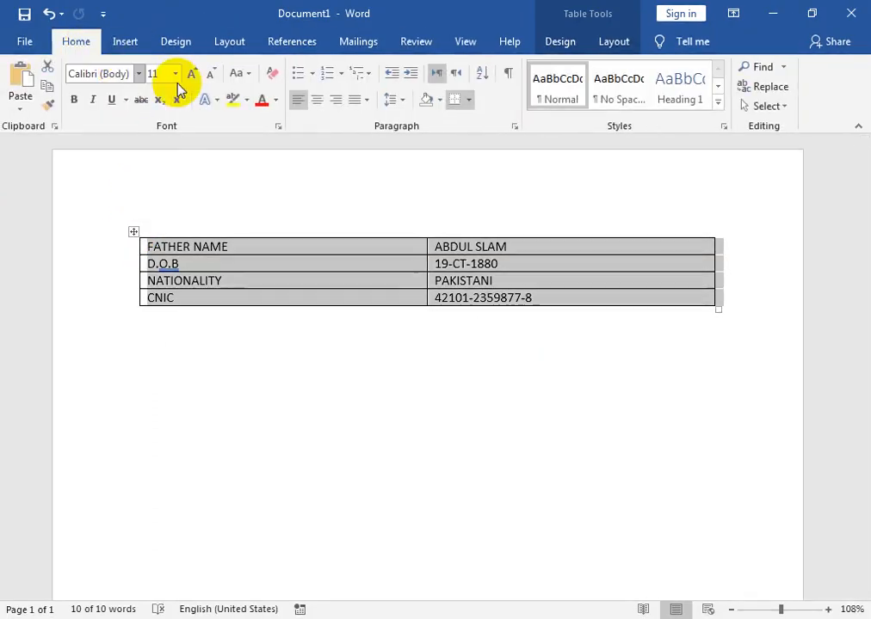
pyautogui.click(315, 74)
pyautogui.click(311, 181)
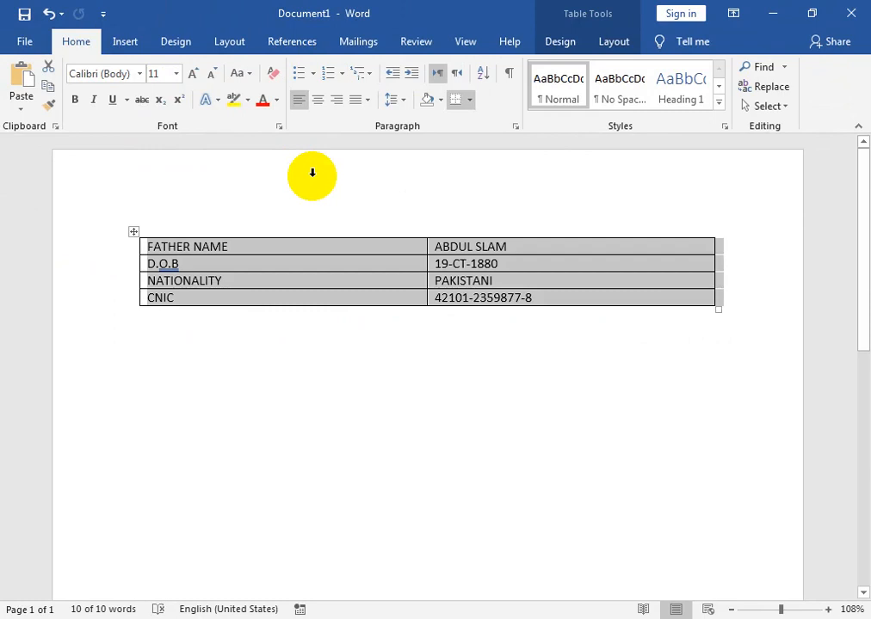
pyautogui.click(312, 74)
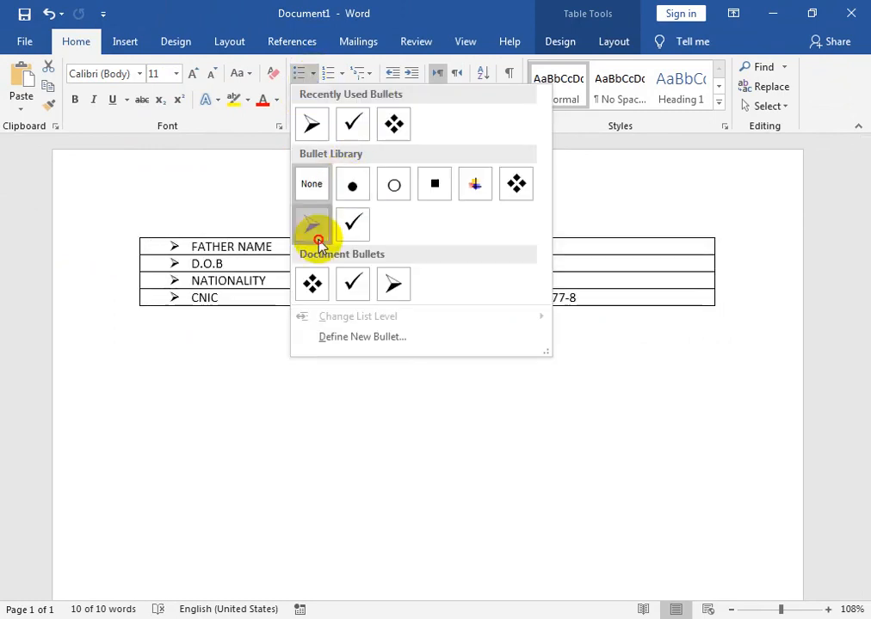
pyautogui.click(312, 226)
pyautogui.click(416, 338)
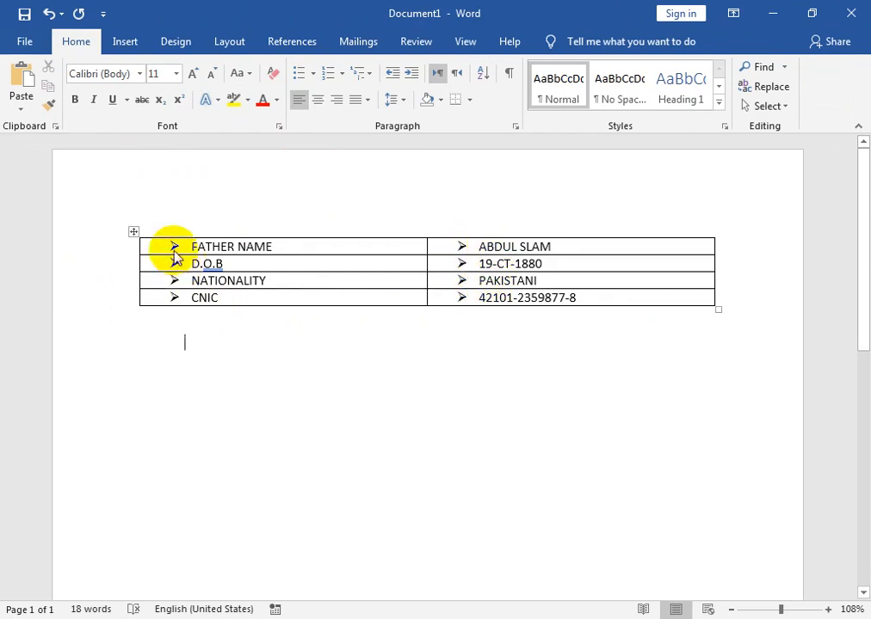
# Change the table's bullets to the ❖ diamond style from Document Bullets.
pyautogui.click(136, 231)
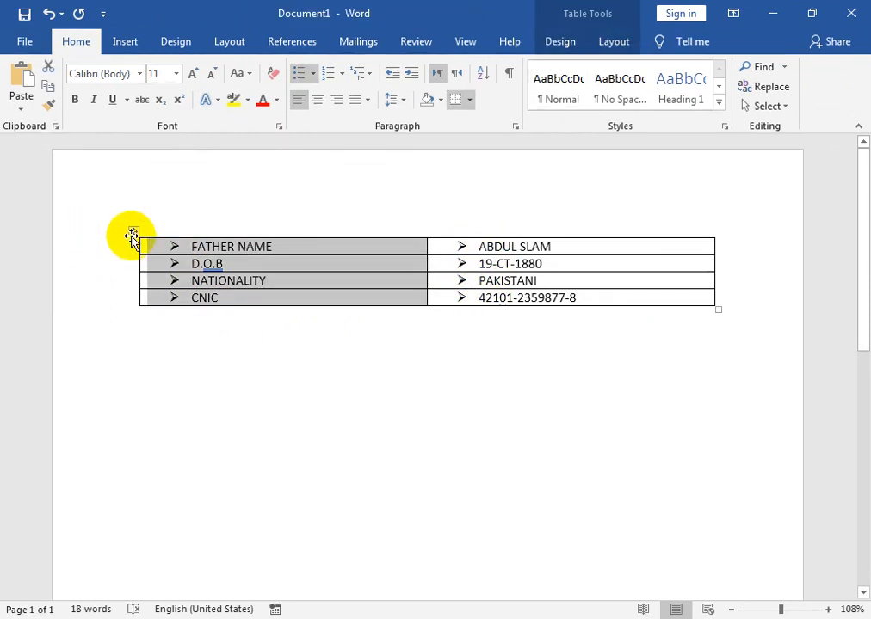
pyautogui.click(314, 74)
pyautogui.click(311, 283)
pyautogui.click(215, 343)
# Generate sample paragraphs below the table with =RAND().
pyautogui.write('=RAN')
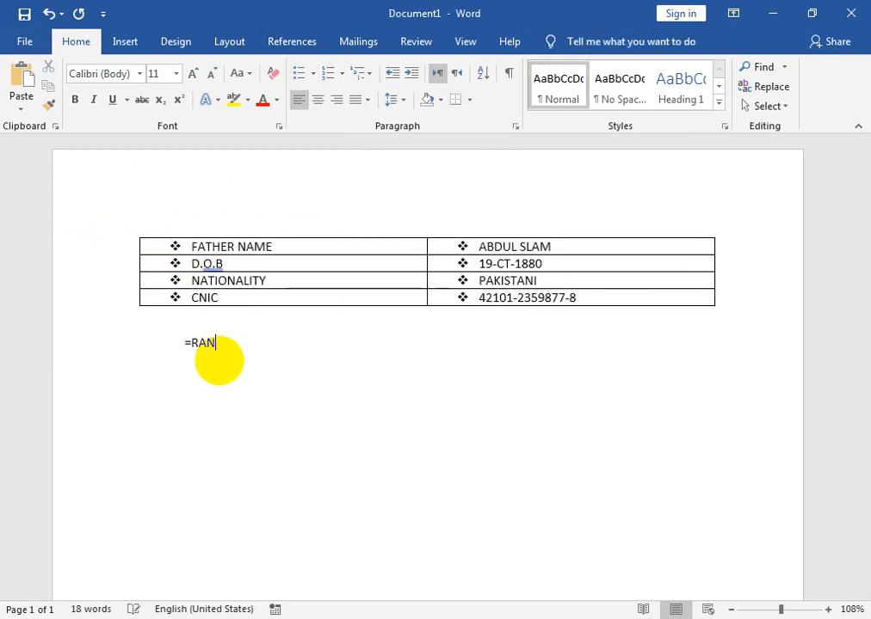
pyautogui.write('D()')
pyautogui.press('Return')
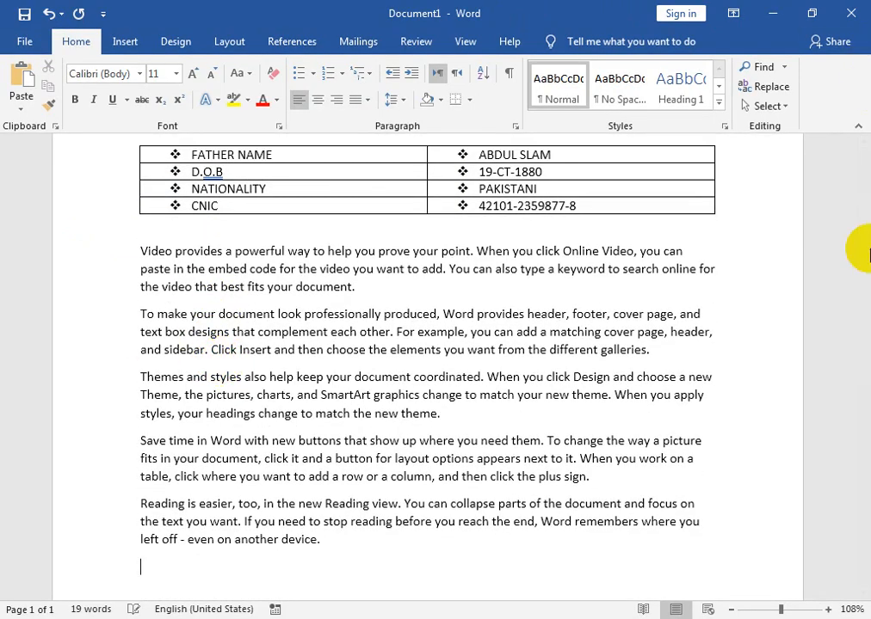
pyautogui.moveTo(861, 243); pyautogui.dragTo(859, 194)
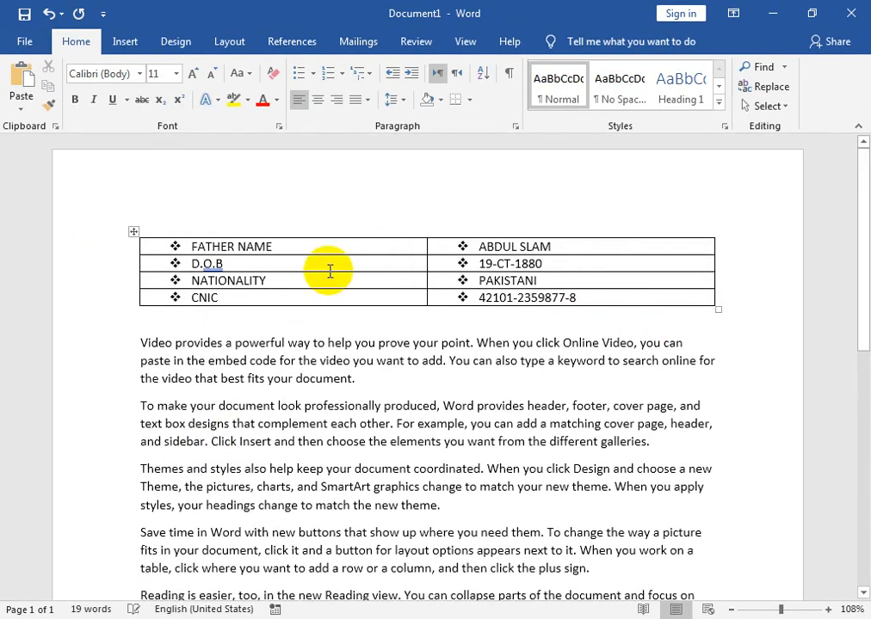
pyautogui.hotkey('ctrl', 'p')
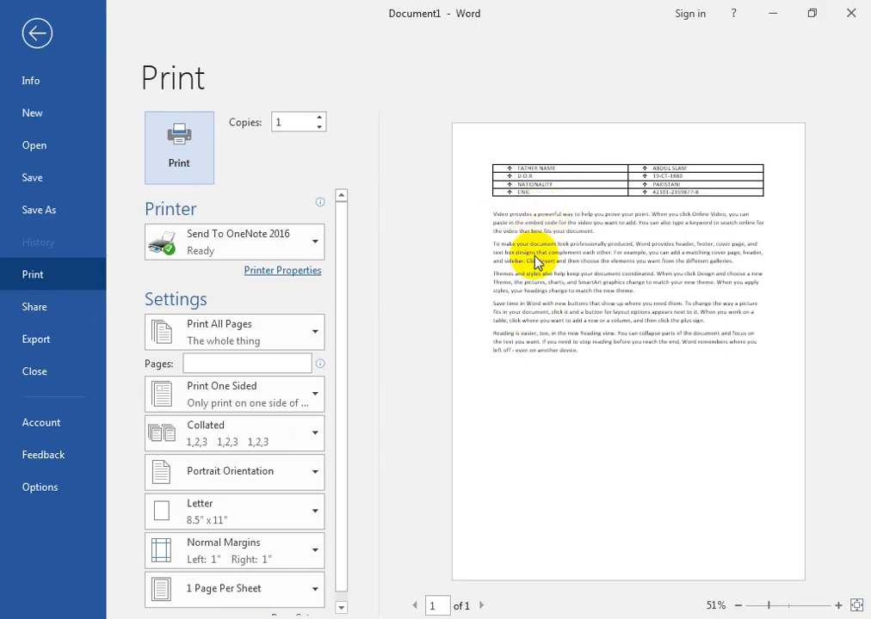
pyautogui.press('Escape')
pyautogui.moveTo(861, 434); pyautogui.dragTo(867, 194)
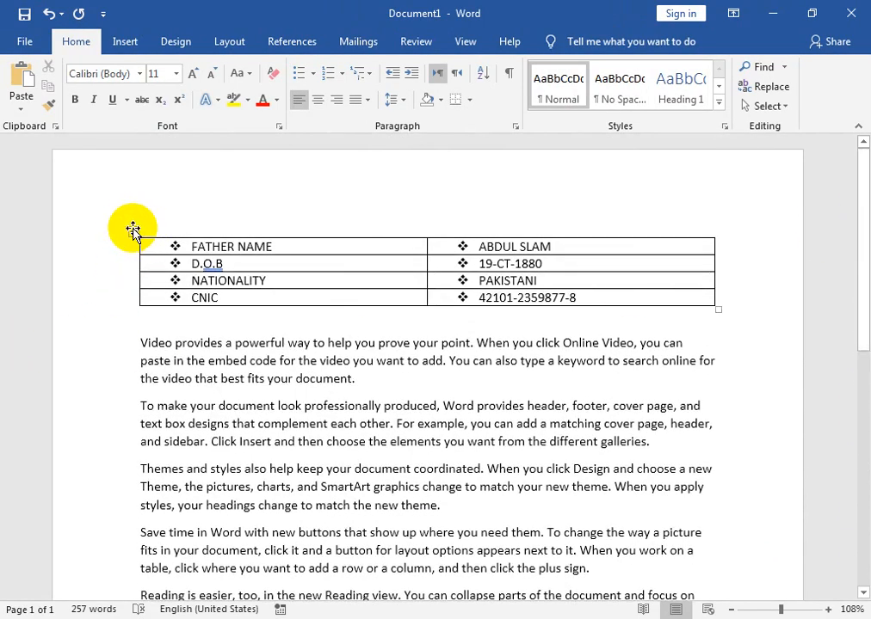
# Select the two-column table using the move handle at its top-left corner.
pyautogui.click(134, 231)
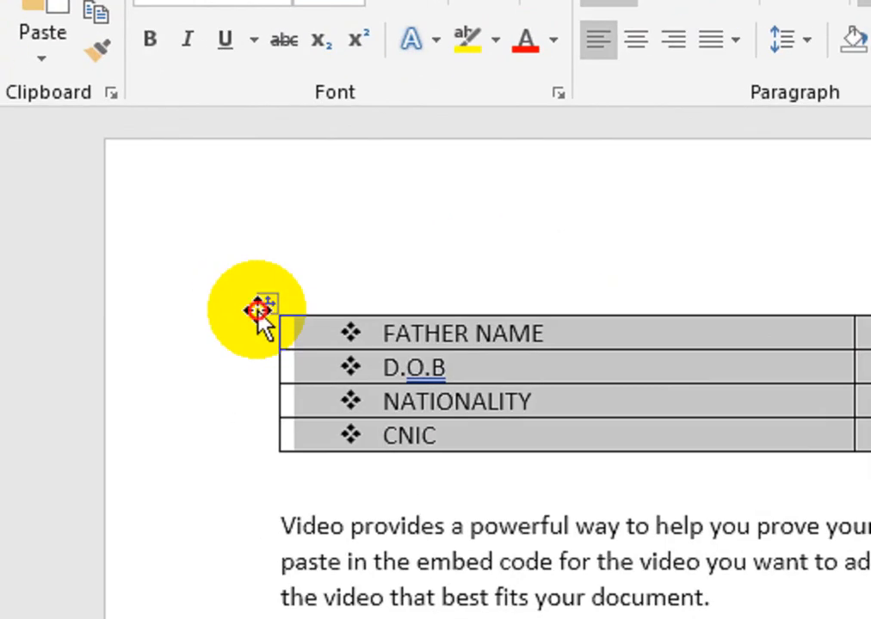
pyautogui.click(129, 235)
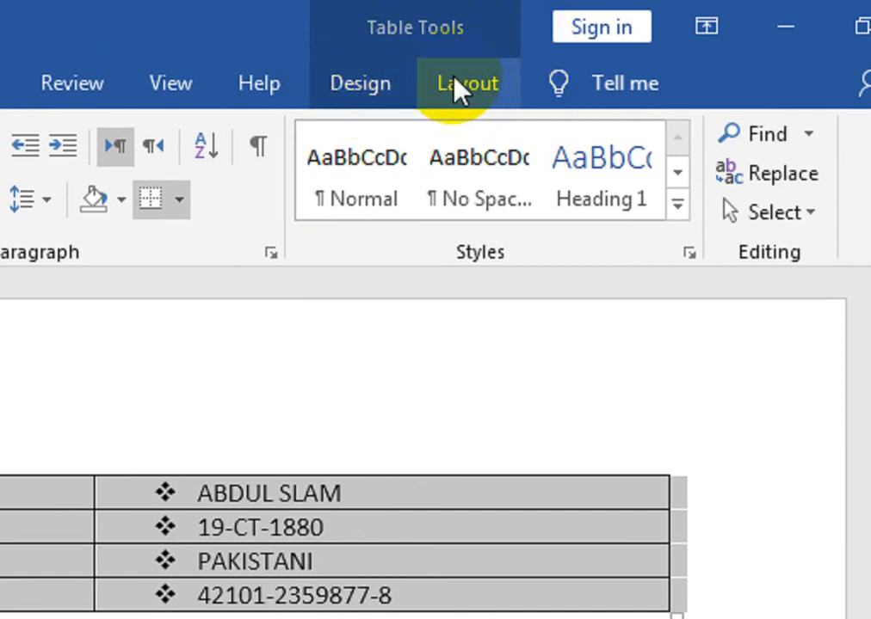
# Remove all table borders by choosing No Border from the Design tab's Borders list.
pyautogui.click(405, 78)
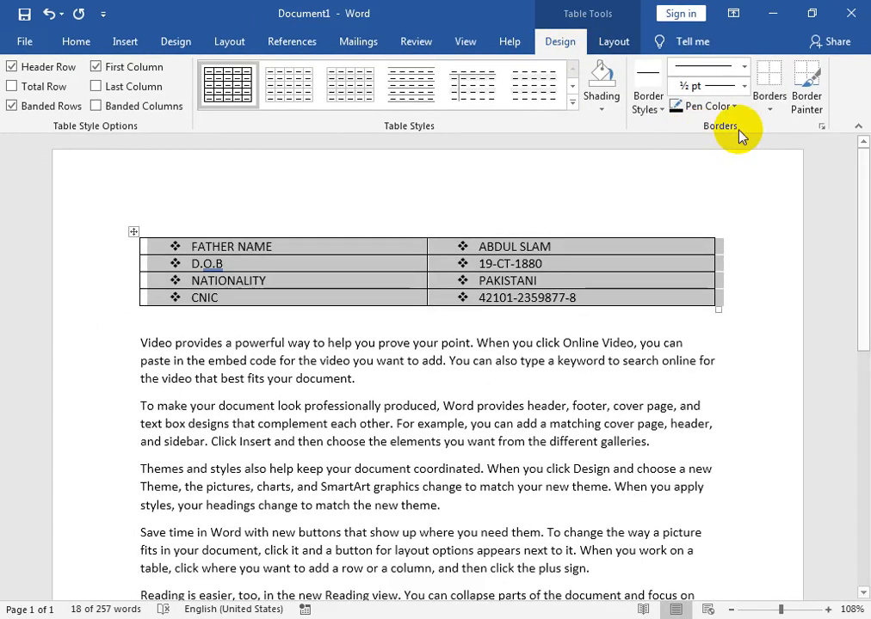
pyautogui.click(768, 110)
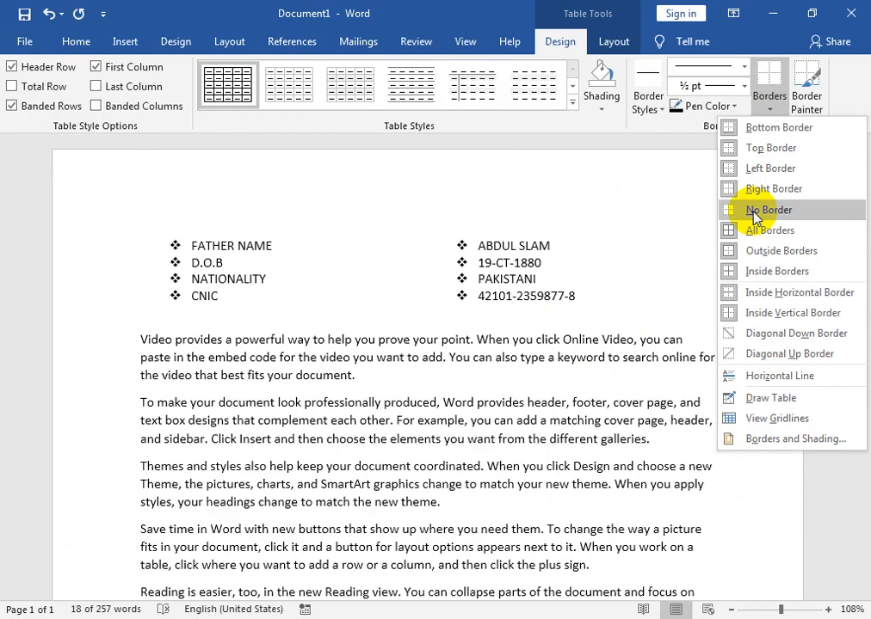
pyautogui.click(753, 212)
pyautogui.click(599, 421)
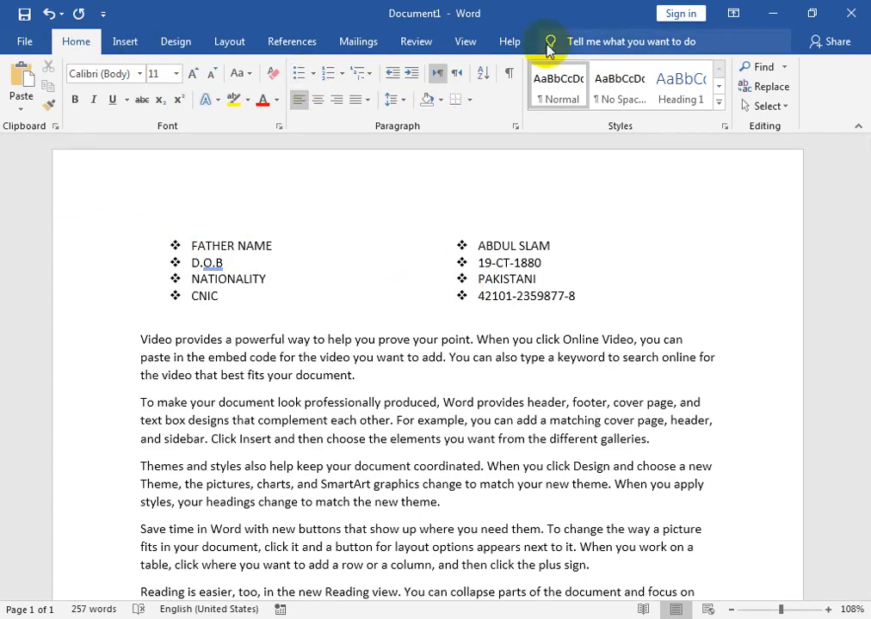
pyautogui.click(519, 263)
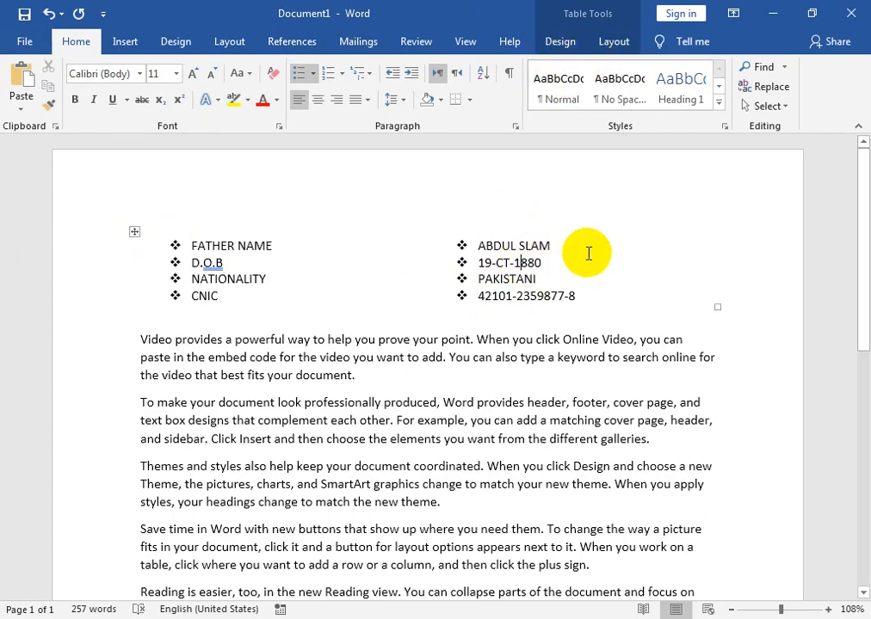
pyautogui.click(560, 43)
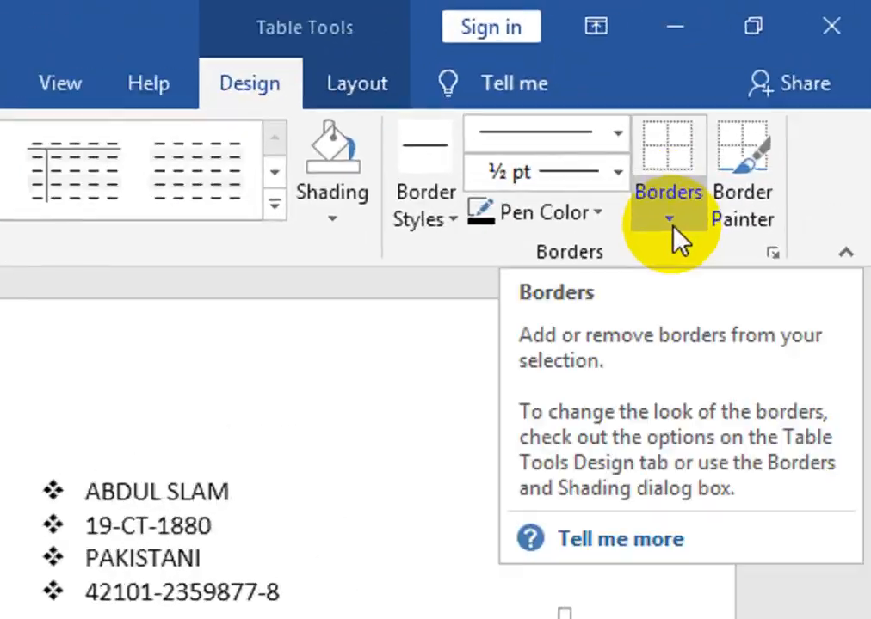
pyautogui.click(770, 110)
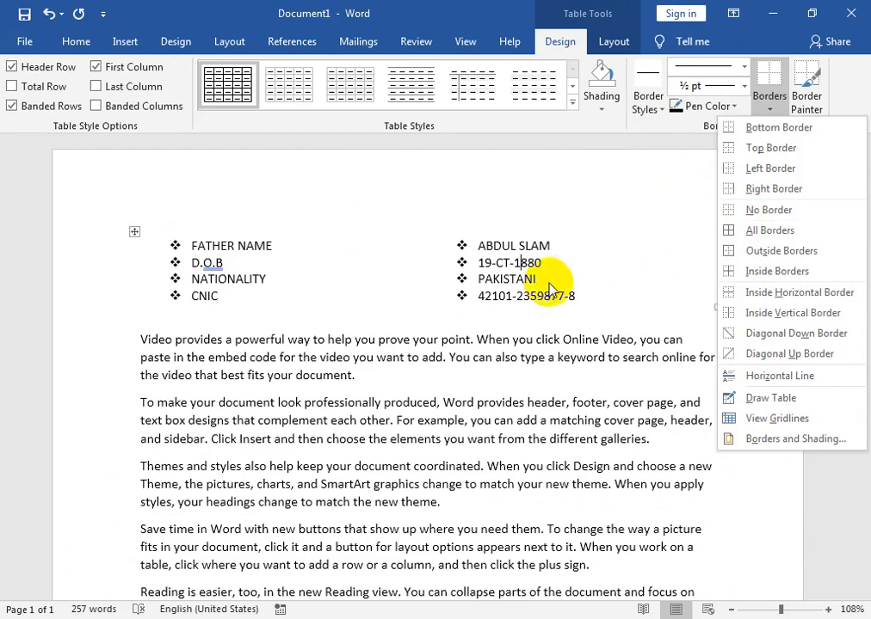
pyautogui.click(344, 323)
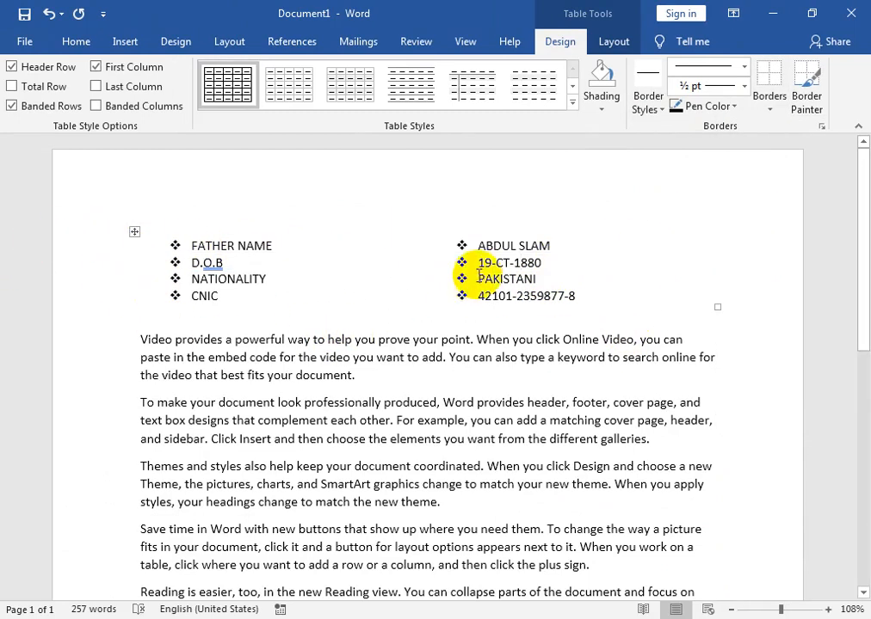
pyautogui.click(340, 439)
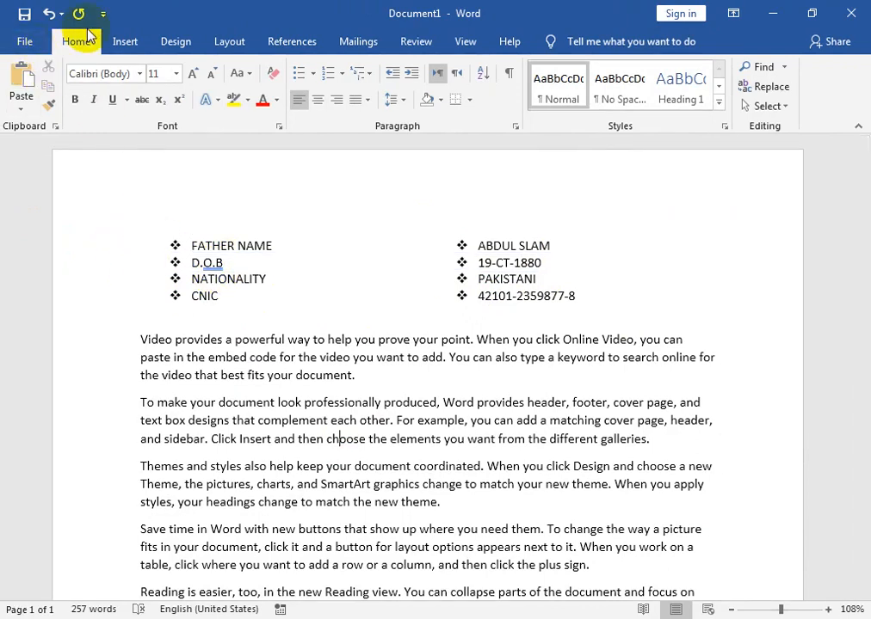
# Check the borderless layout in print preview, then switch to the YouTube page in Chrome.
pyautogui.hotkey('ctrl', 'p')
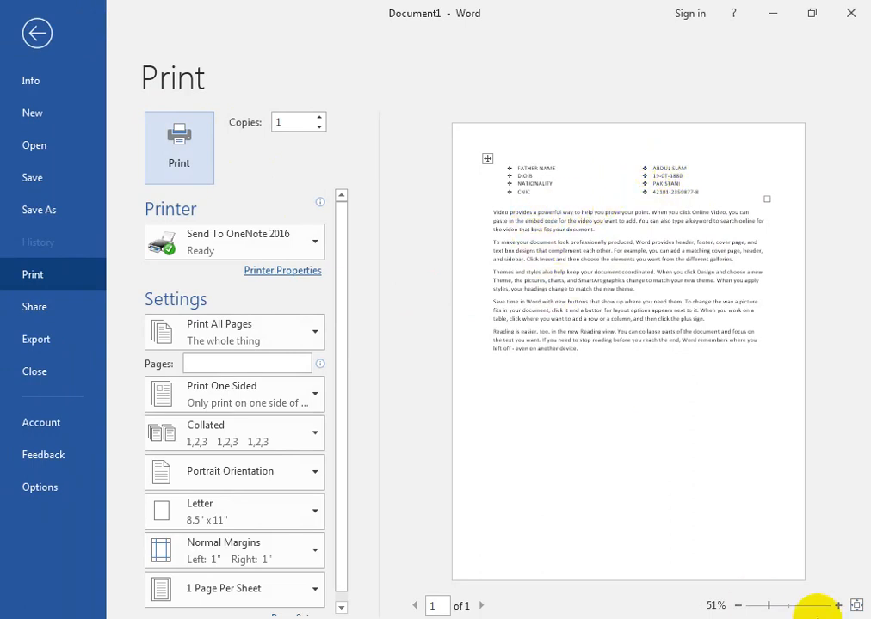
pyautogui.click(798, 606)
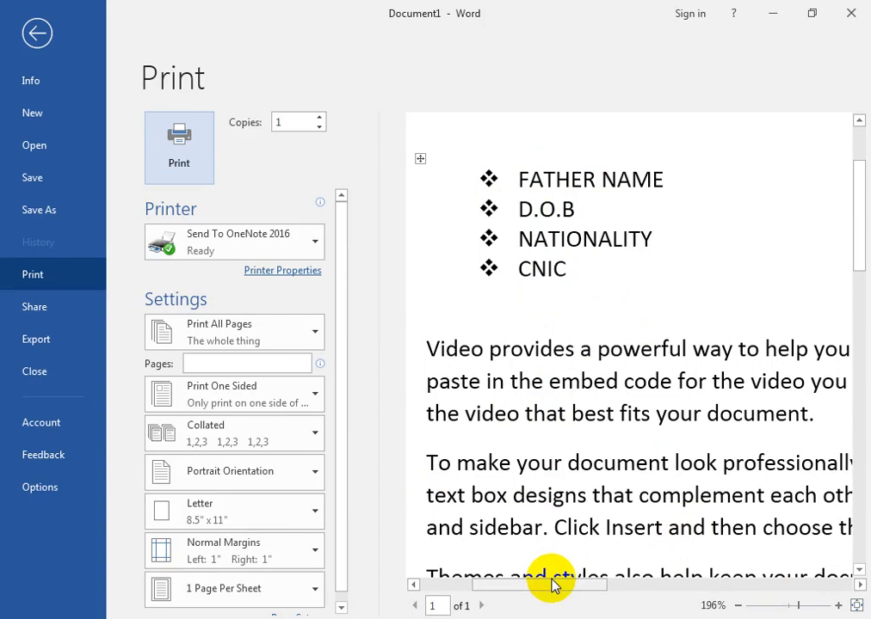
pyautogui.click(284, 251)
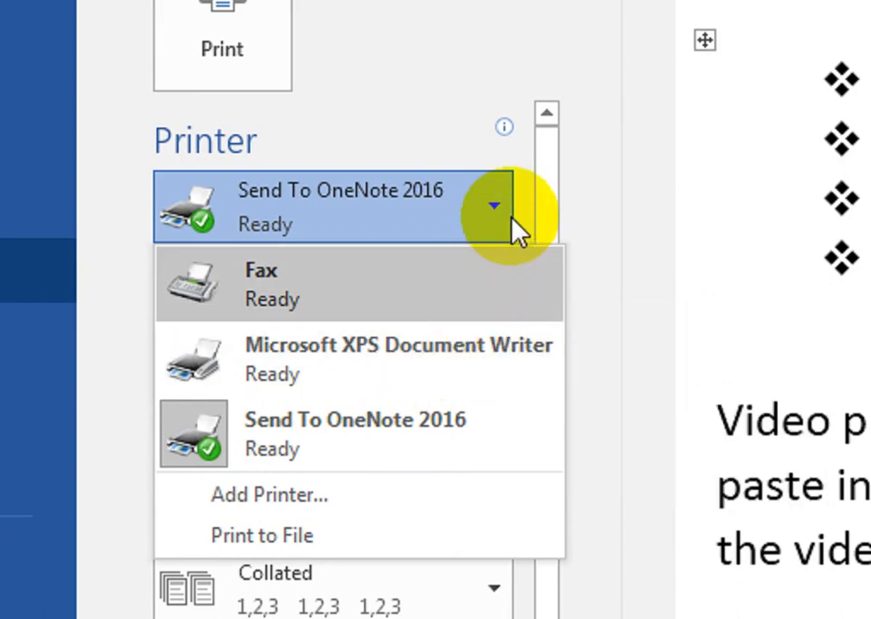
pyautogui.click(605, 221)
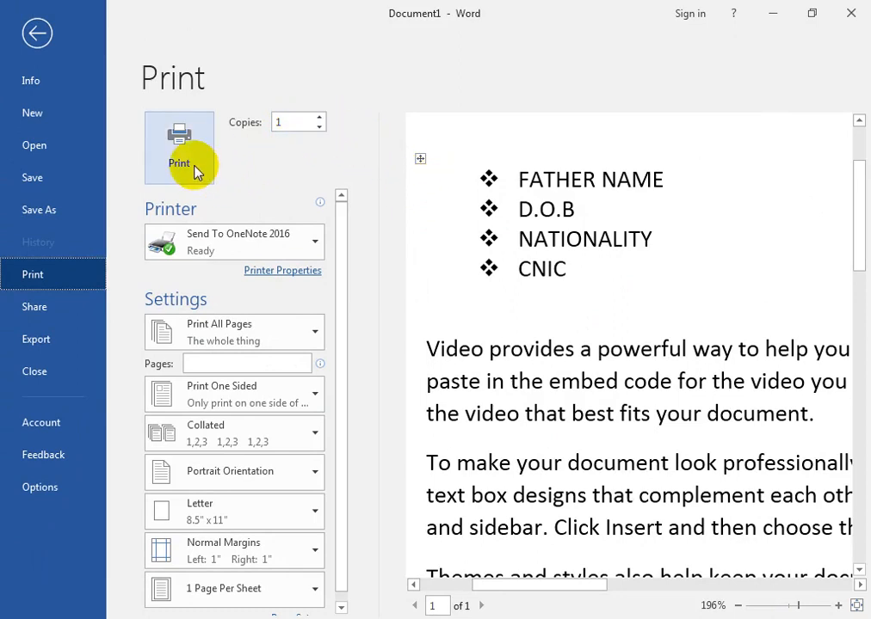
pyautogui.click(39, 31)
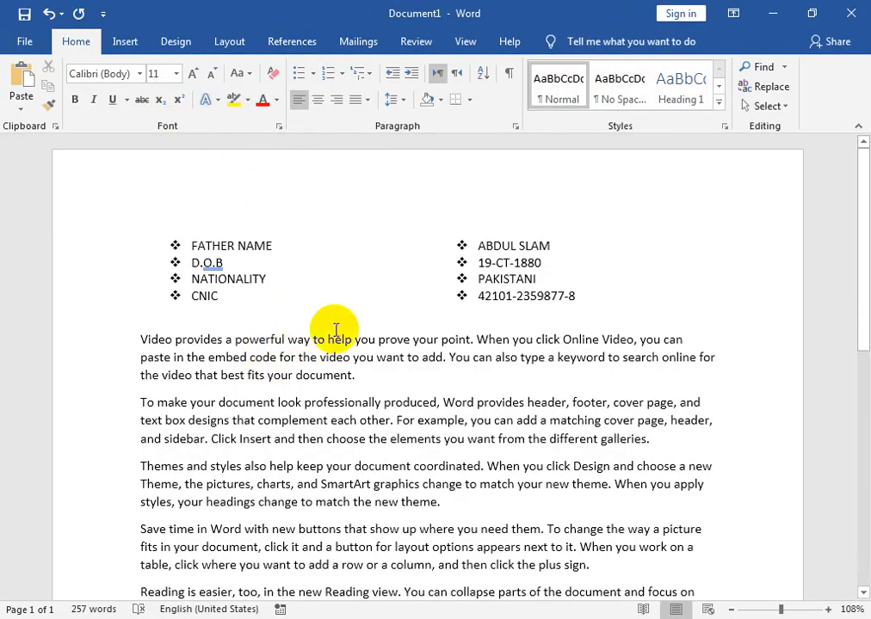
pyautogui.moveTo(250, 595)
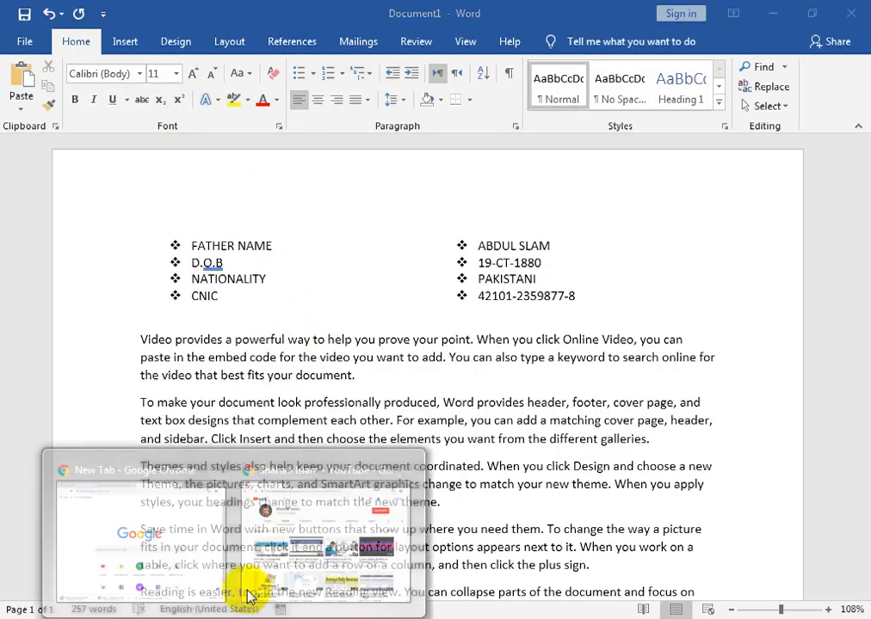
pyautogui.click(288, 538)
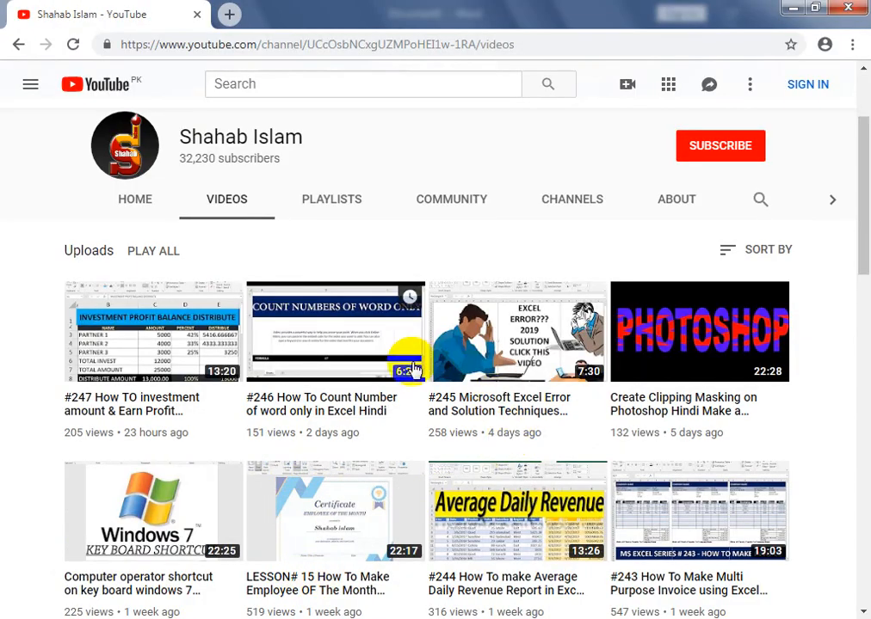